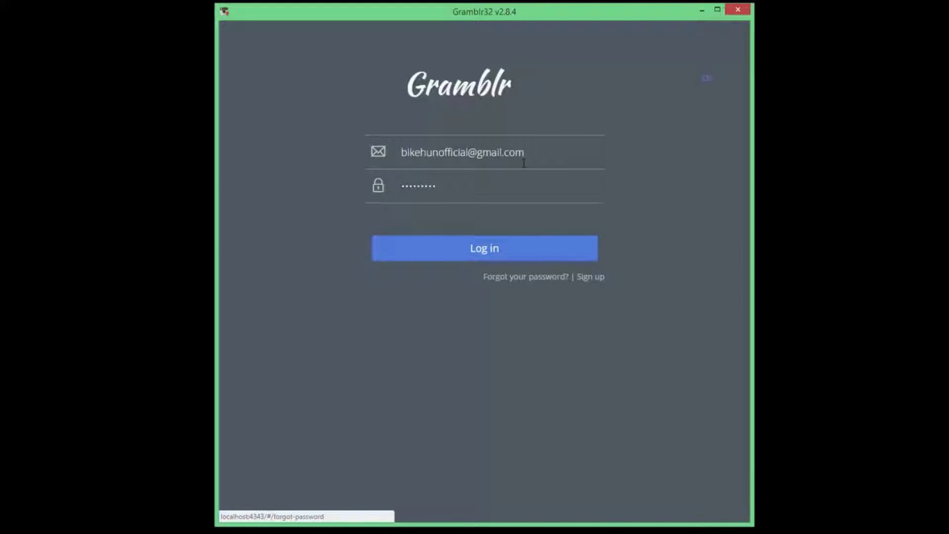
Tidy the filled-in e-mail field of the Gramblr login form and dismiss its autofill suggestions.
drag(535, 152, 361, 148)
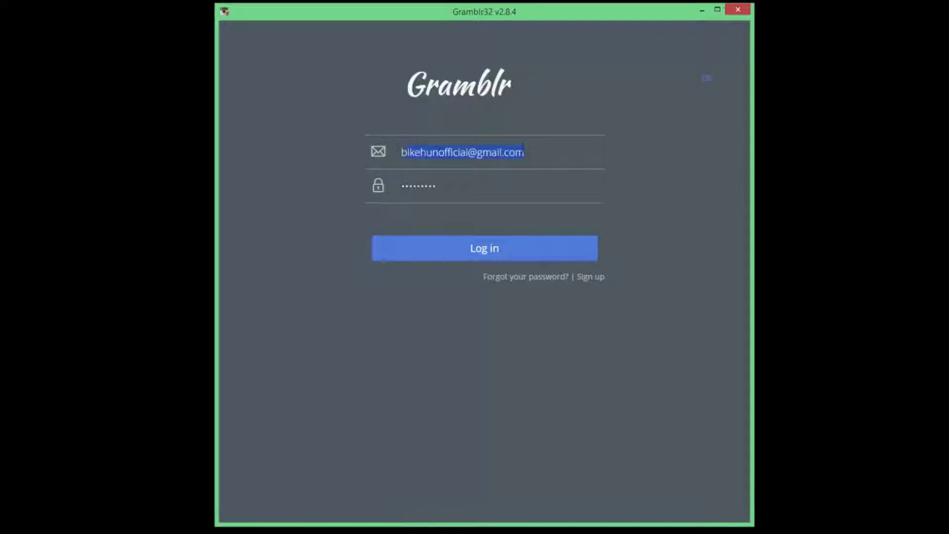
click(539, 152)
click(663, 182)
key(alt+Tab)
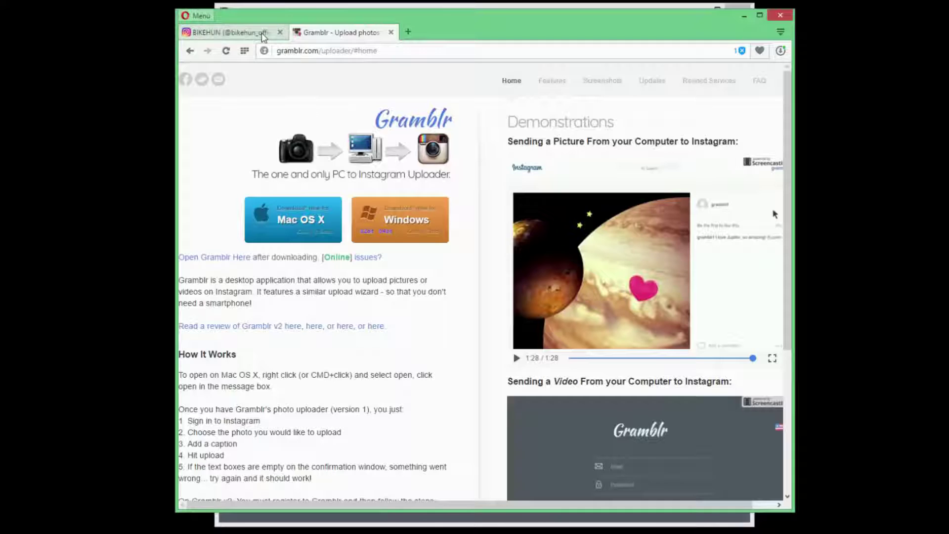
click(267, 32)
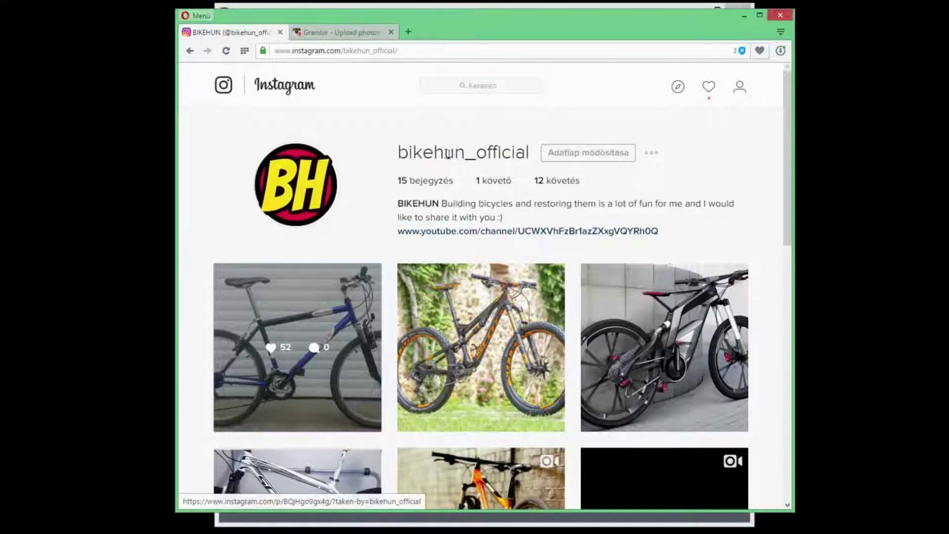
click(743, 16)
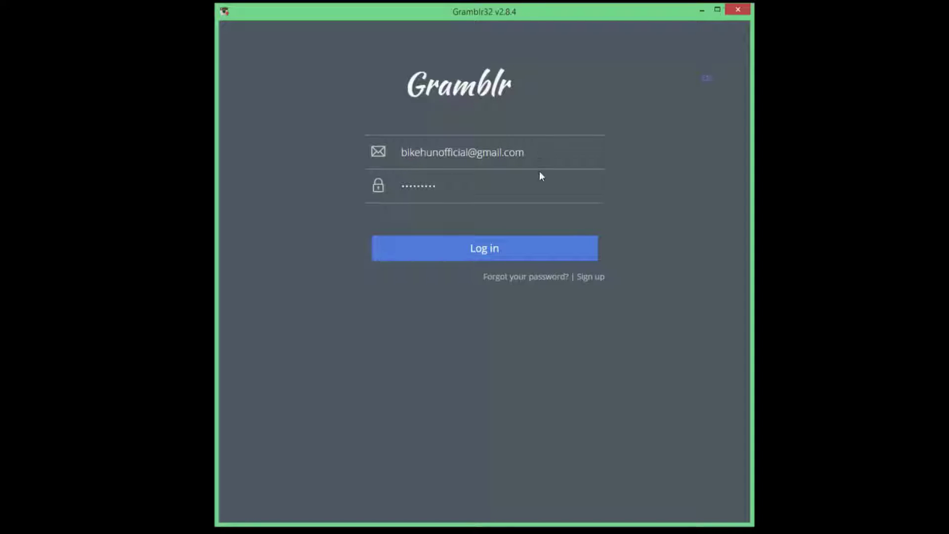
Log in to Gramblr to reach the Upload Now page.
click(511, 247)
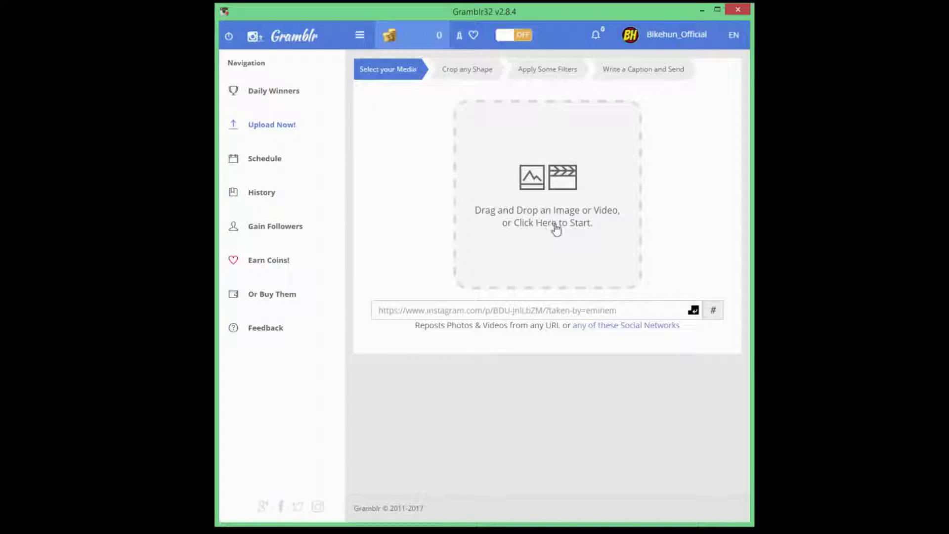
Pick and open the 3_bi-cycle-model photo from the drop area's file dialog.
click(555, 227)
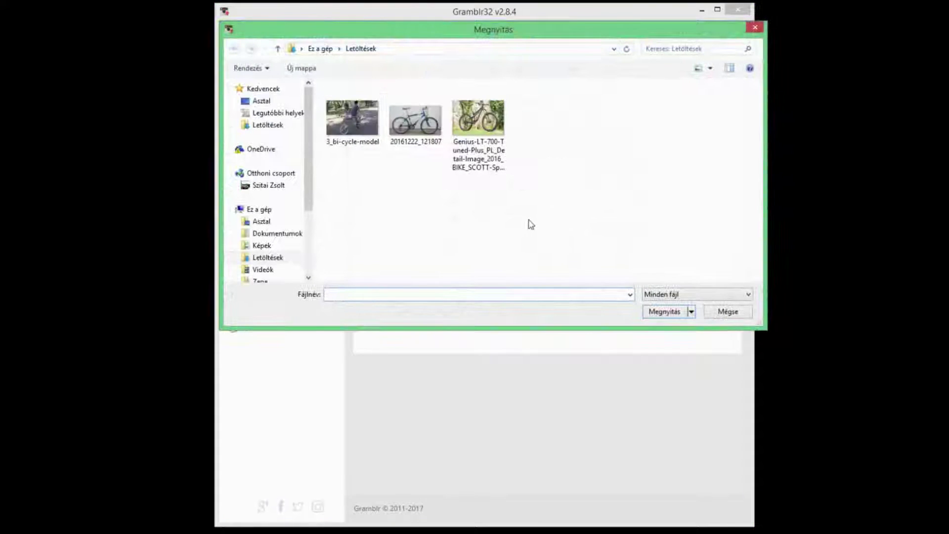
click(363, 133)
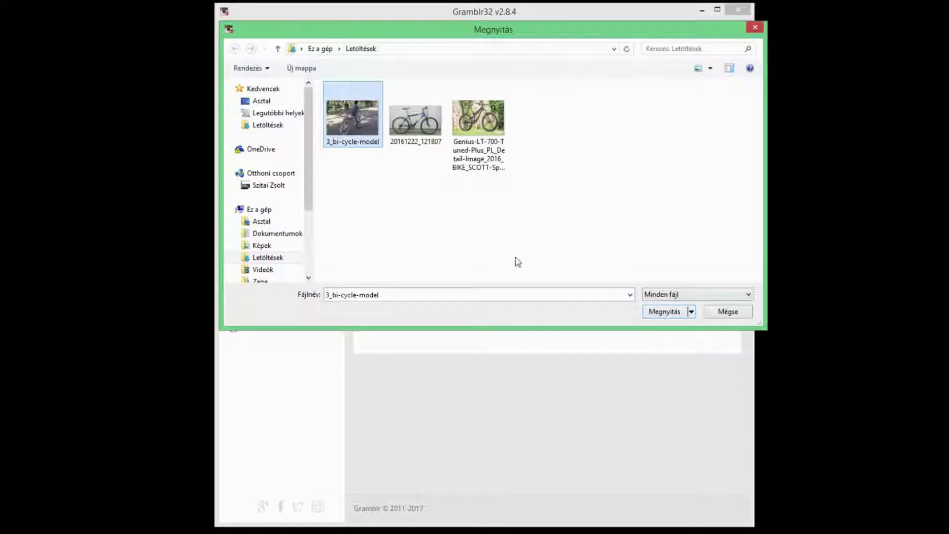
click(652, 314)
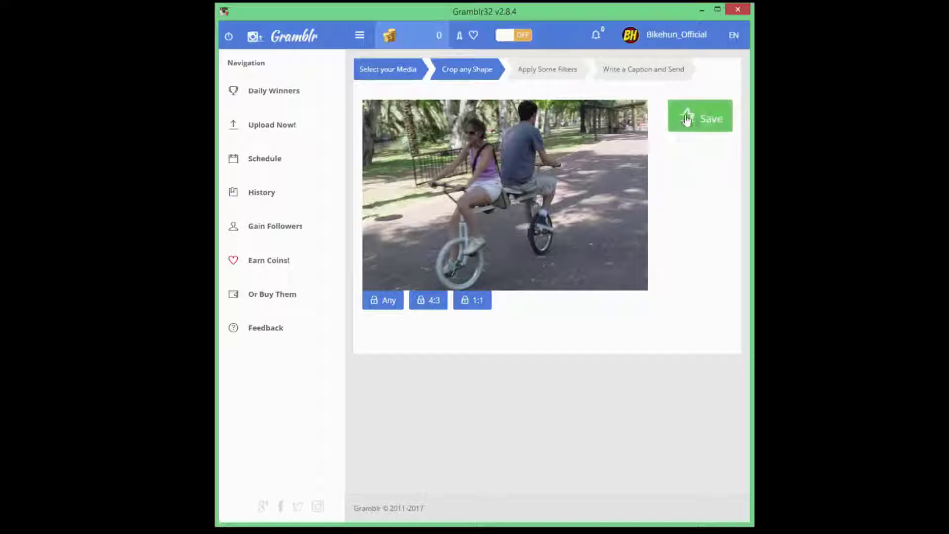
Save the bicycle photo with its default crop.
click(702, 119)
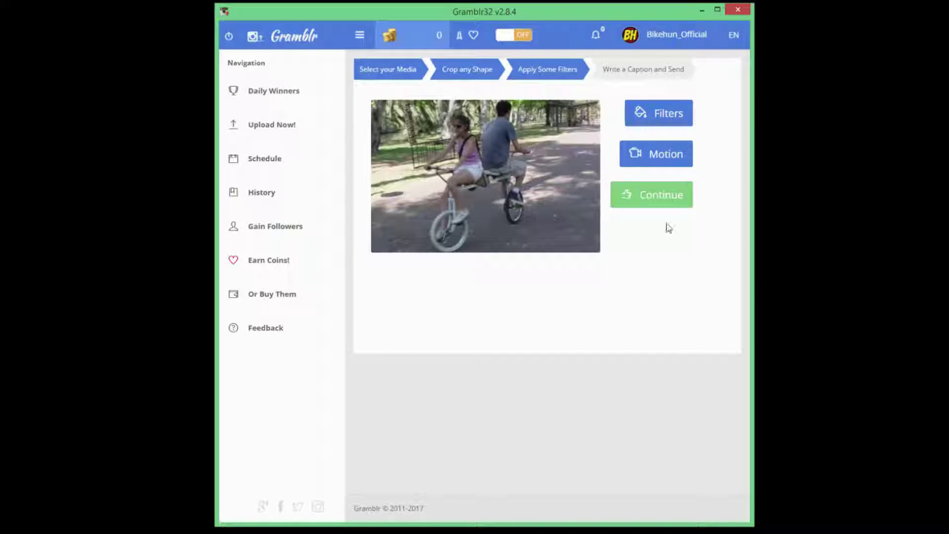
Skip filters and caption the photo 'another ways to go for a ride with ur girlfriend :)))' plus #funny #bike #bicycles #people.
click(645, 203)
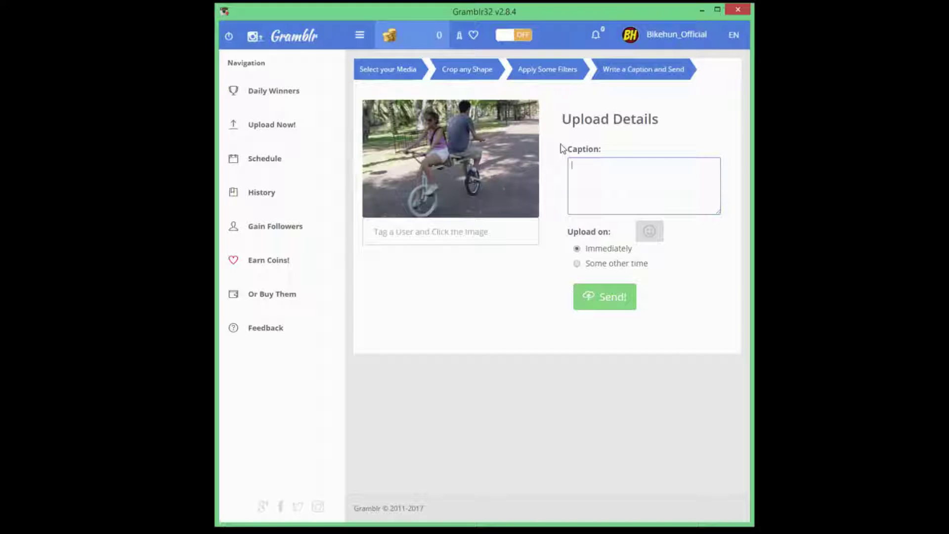
text(s is a nother)
key(BackSpace)
key(BackSpace)
key(BackSpace)
key(BackSpace)
key(BackSpace)
text(nother ways to go)
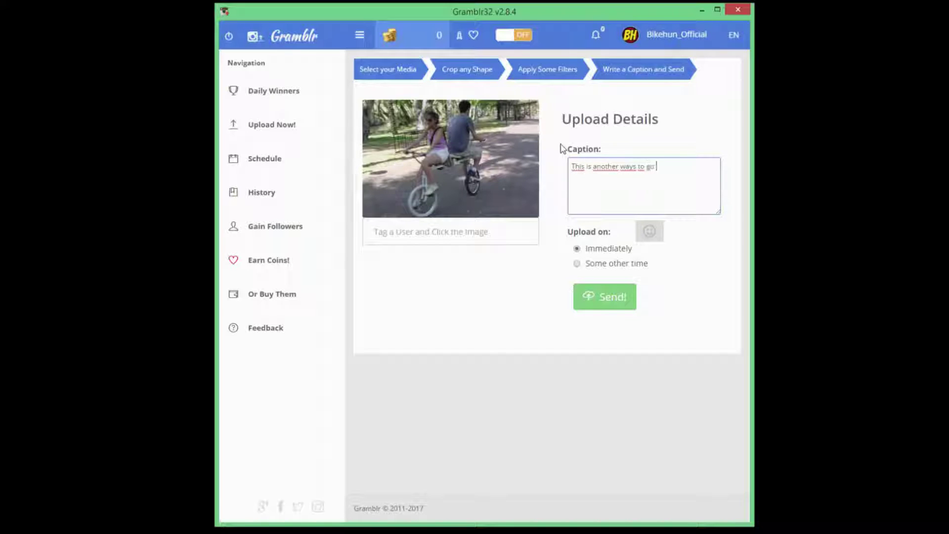
text( for a ride with ur girlfriend :))) )
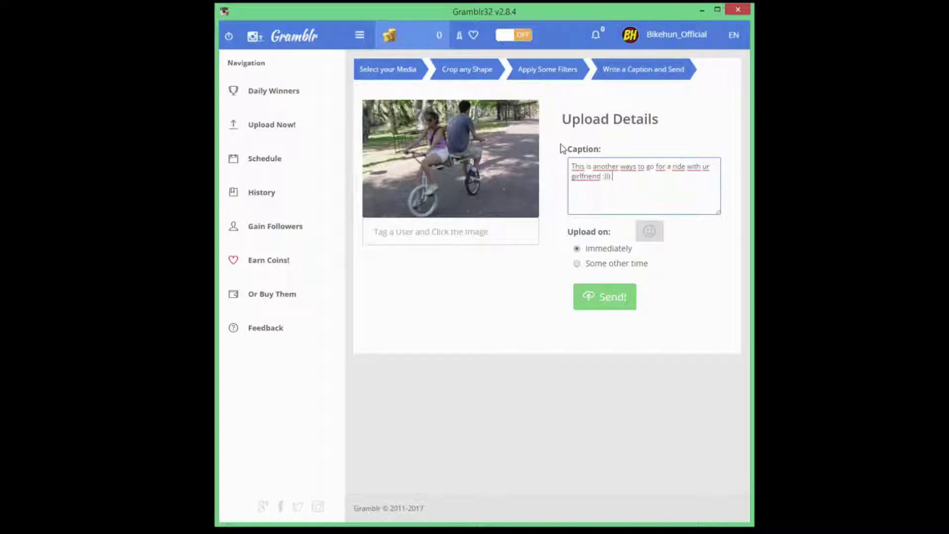
text(#funny #bike #bicycles )
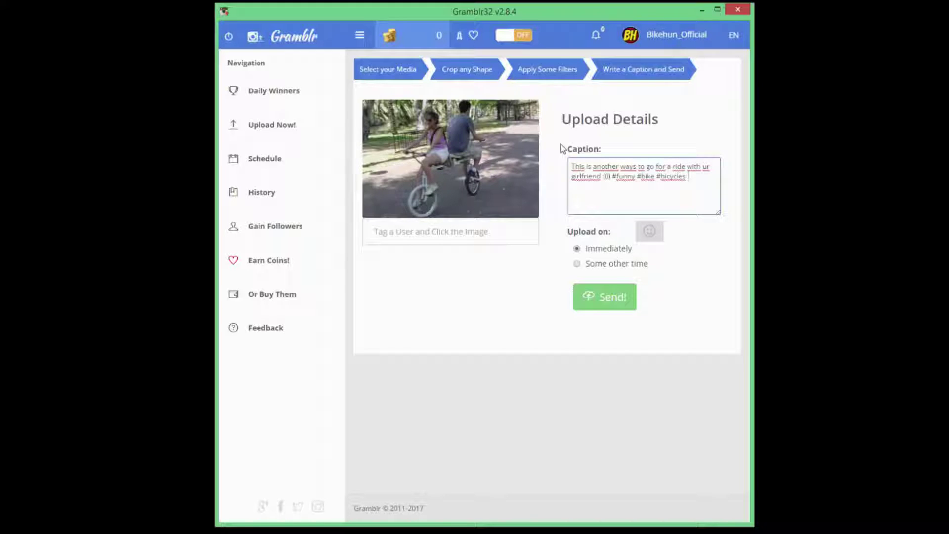
text(#people)
Send the captioned bike photo to Instagram and wait for Upload Complete.
click(616, 306)
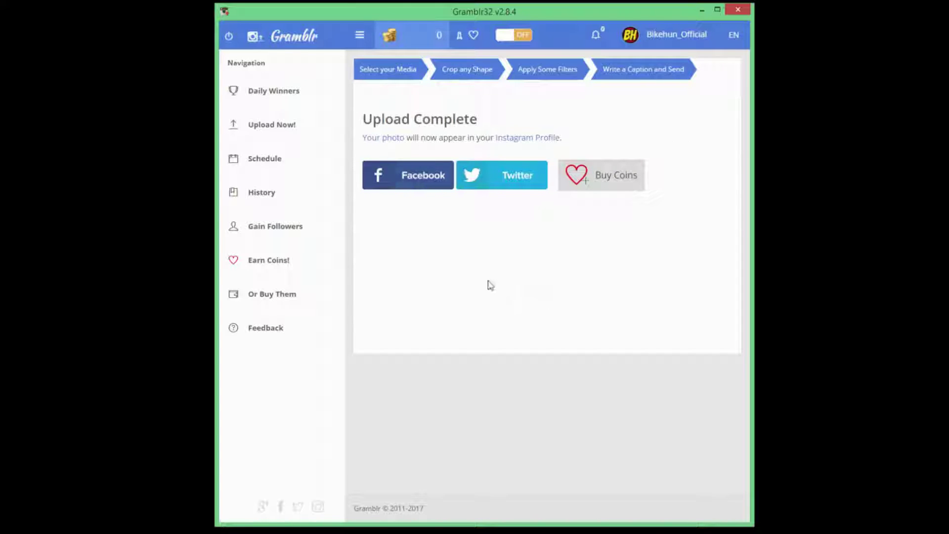
drag(361, 119, 512, 122)
click(512, 122)
click(123, 499)
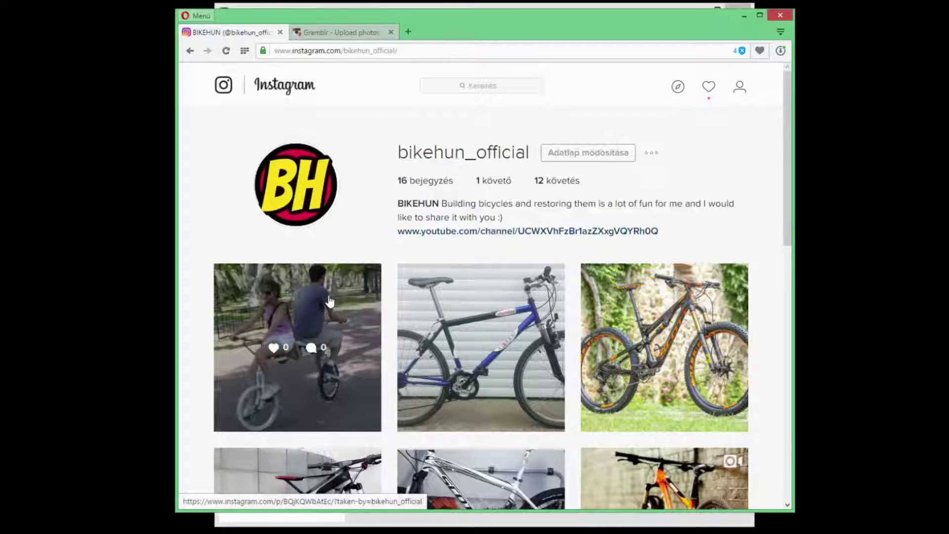
click(744, 16)
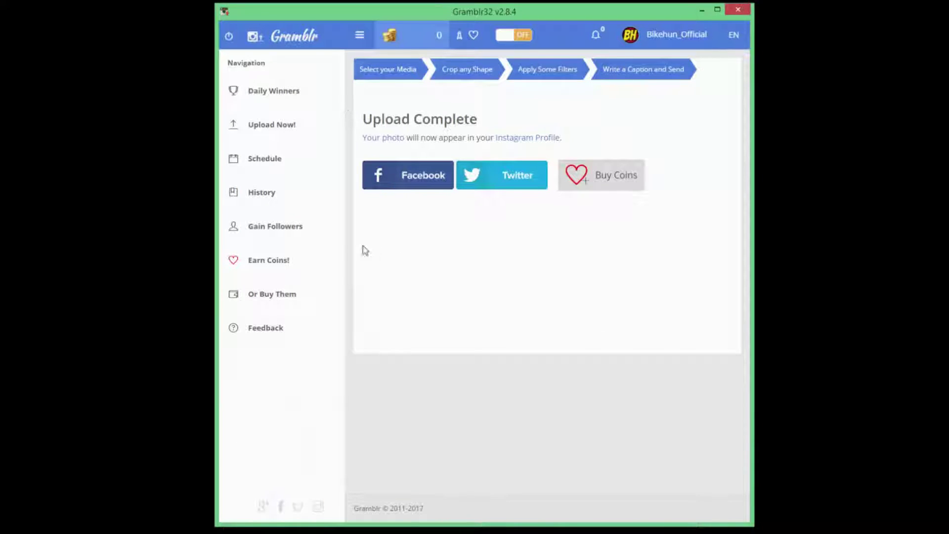
Like every offered post on the earn-coins page until ALL DONE (260 coins), then open Add Likes.
click(273, 265)
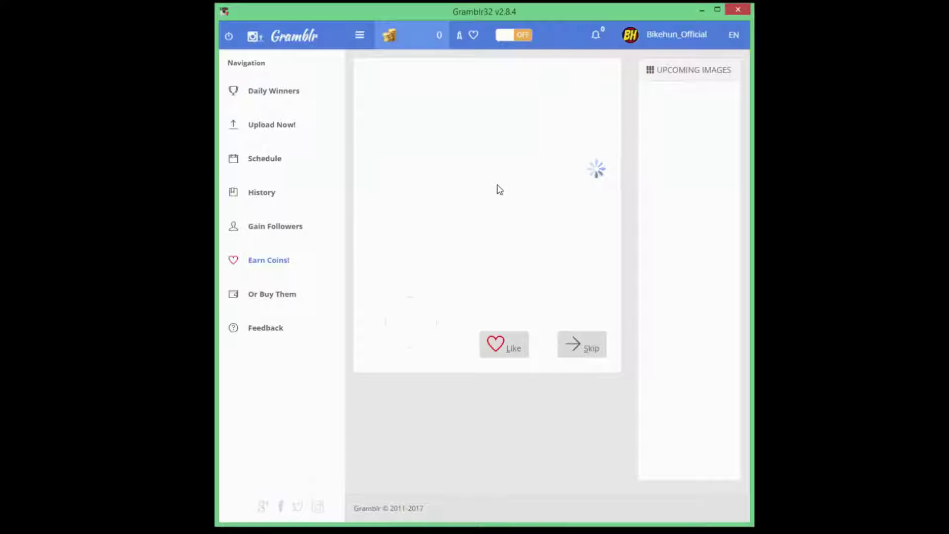
click(519, 358)
click(520, 358)
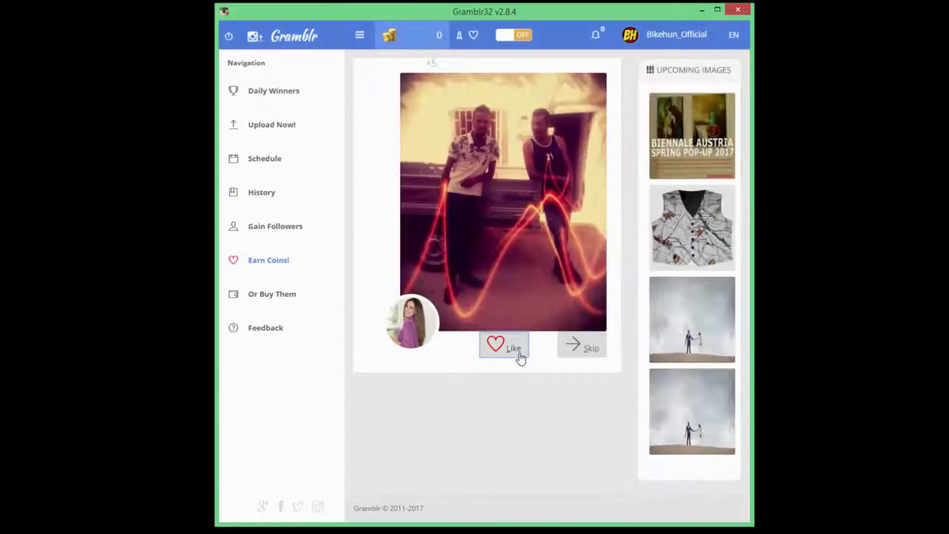
click(521, 358)
click(520, 358)
click(520, 358)
click(520, 357)
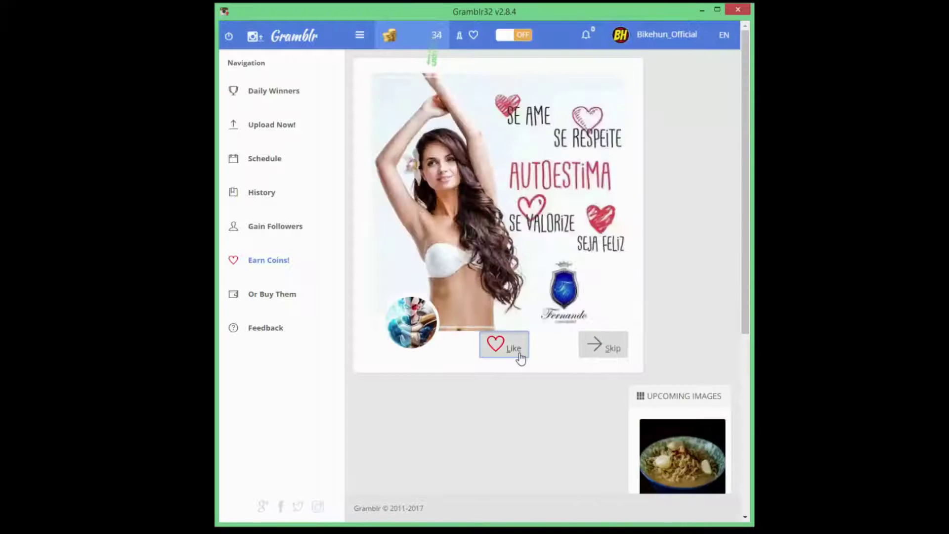
click(520, 357)
click(521, 358)
click(520, 358)
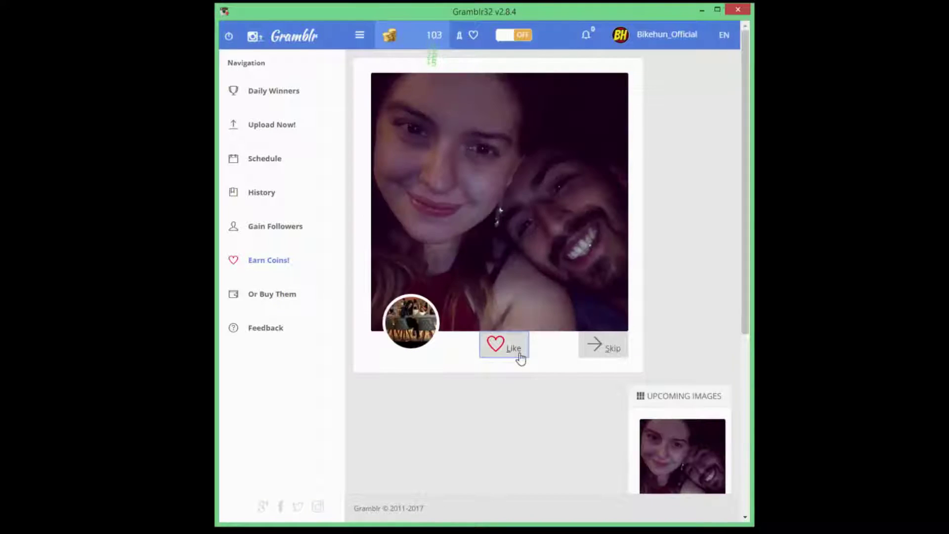
click(520, 358)
click(521, 358)
click(520, 358)
click(520, 358)
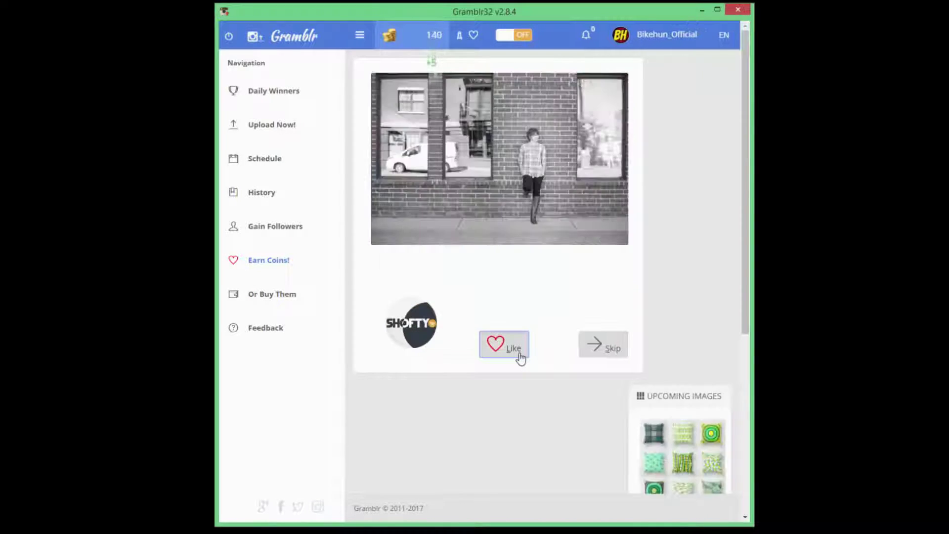
click(520, 358)
click(520, 357)
click(520, 358)
click(520, 357)
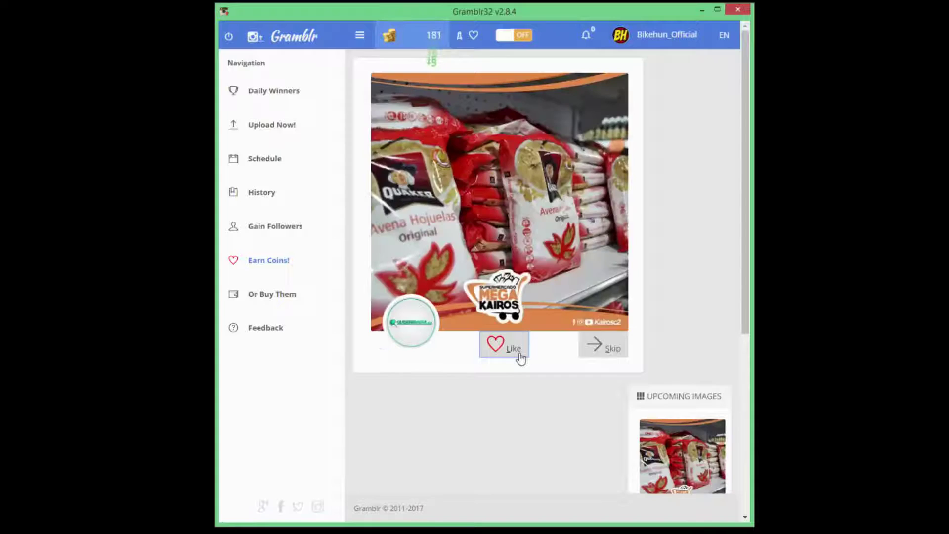
click(520, 357)
click(520, 357)
click(521, 358)
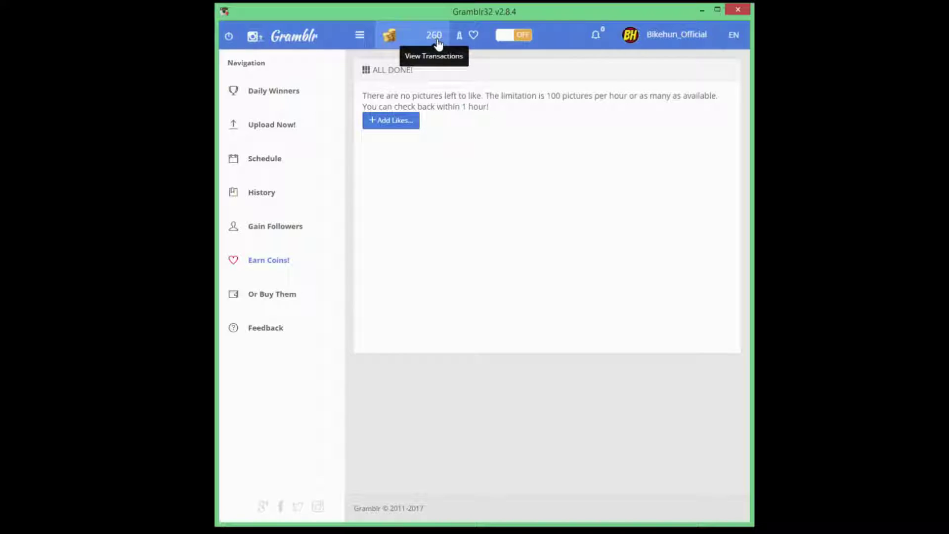
click(389, 124)
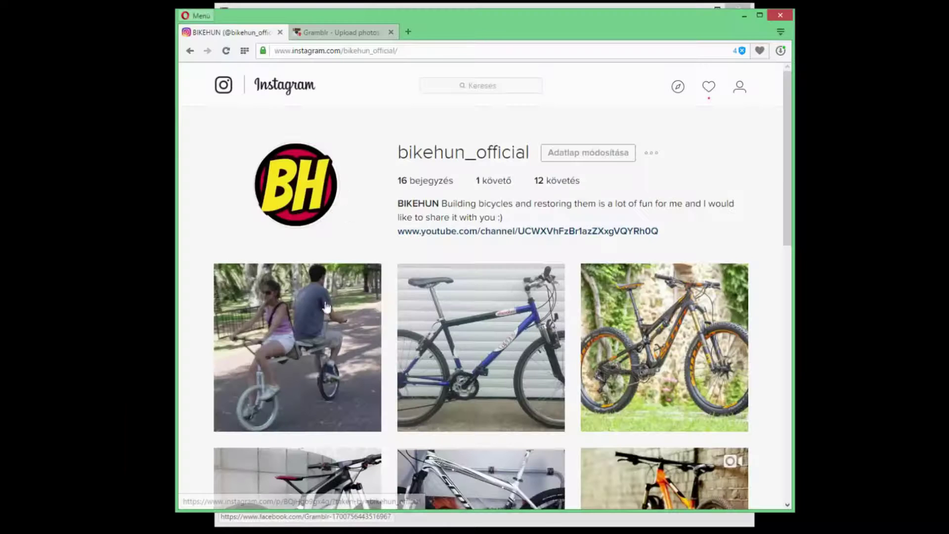
Open the tandem-bike post and copy its web address from the browser address bar.
click(255, 310)
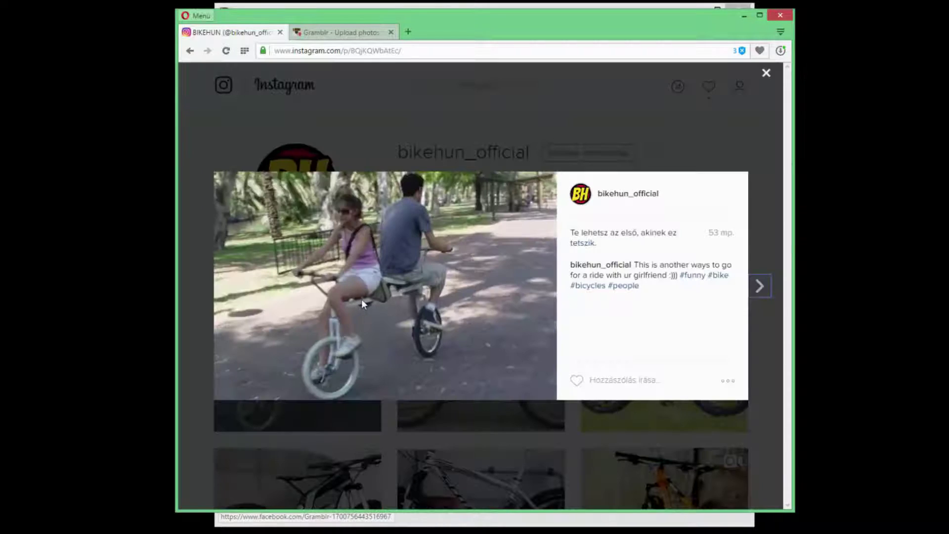
click(385, 50)
right_click(387, 50)
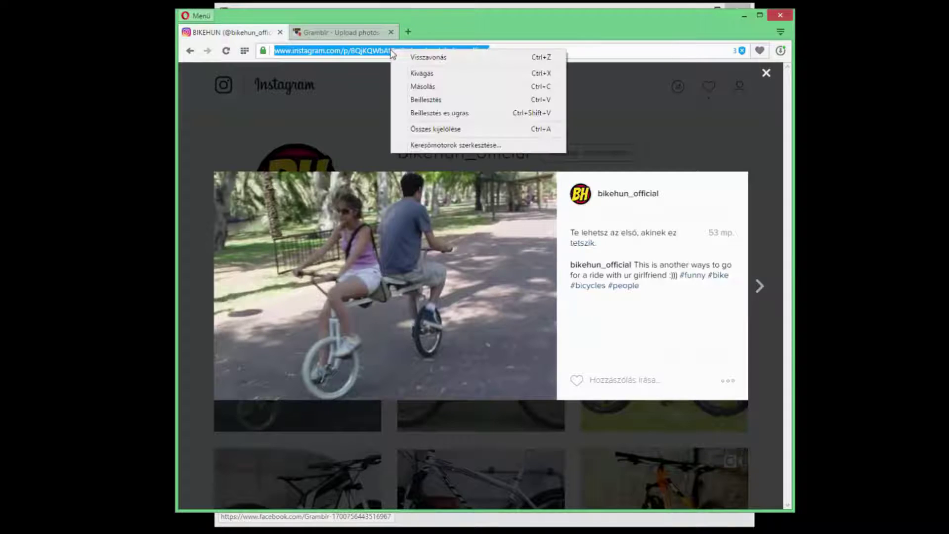
click(424, 87)
key(alt+Tab)
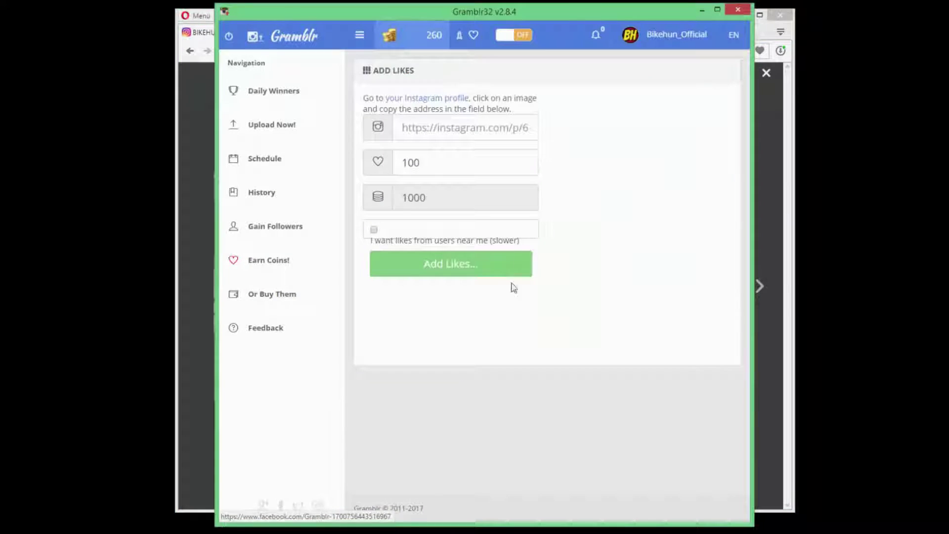
Paste the post link, change Likes from 100 to 25, and submit the 250-coin order.
right_click(455, 132)
click(494, 201)
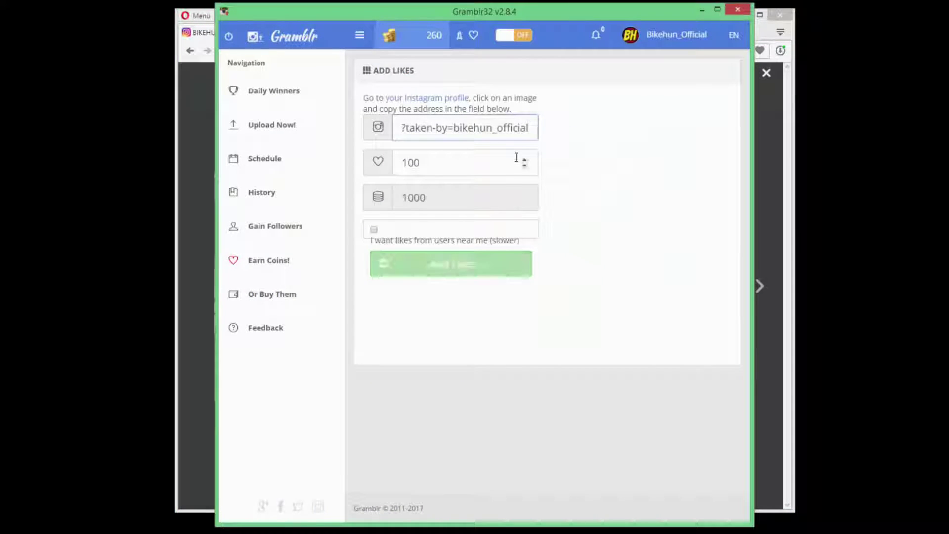
double_click(437, 163)
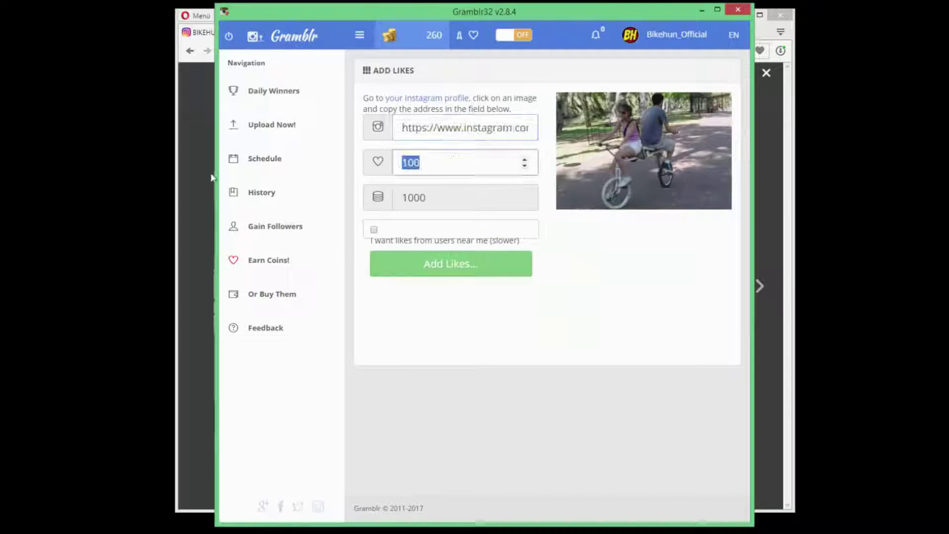
click(437, 163)
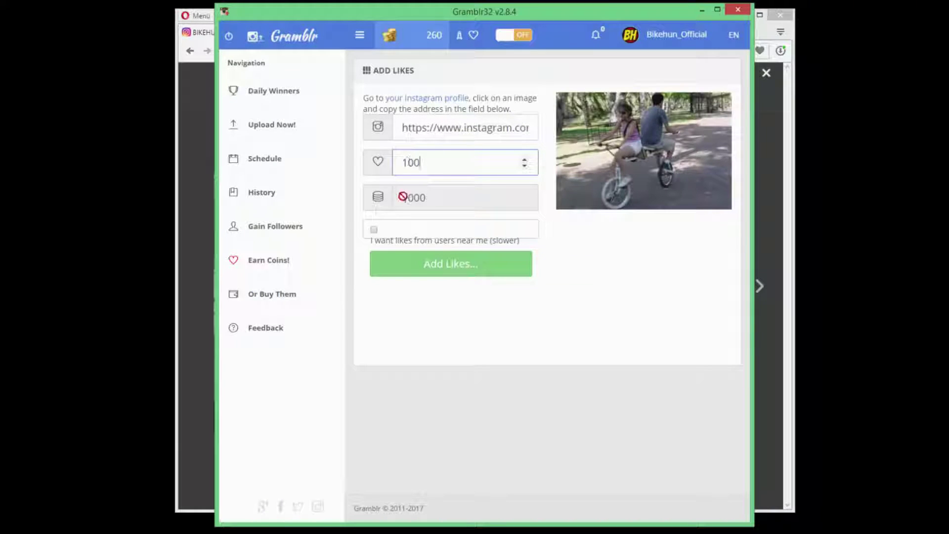
drag(403, 163, 421, 163)
click(428, 166)
double_click(426, 162)
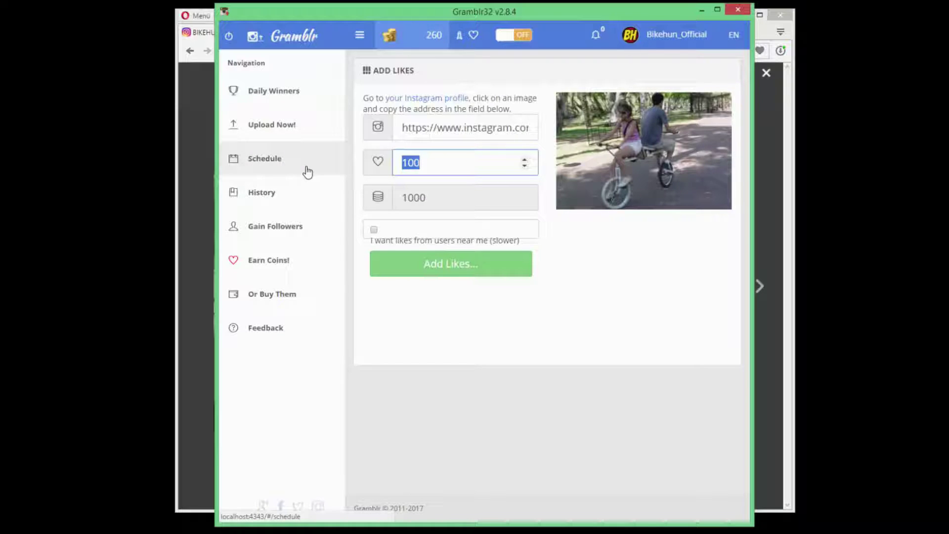
text(25)
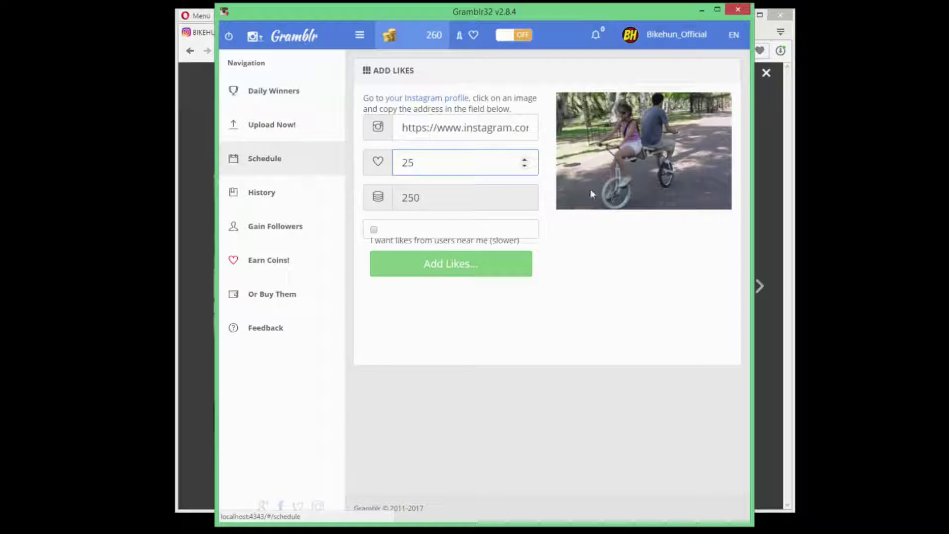
click(458, 271)
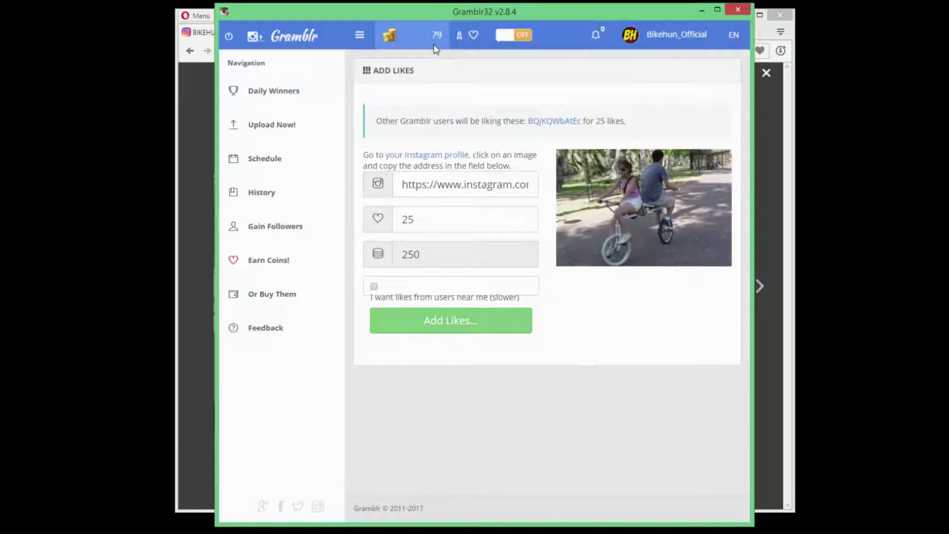
Reopen the tandem-bike post several times to watch its likes rise from 13 to 14.
click(701, 9)
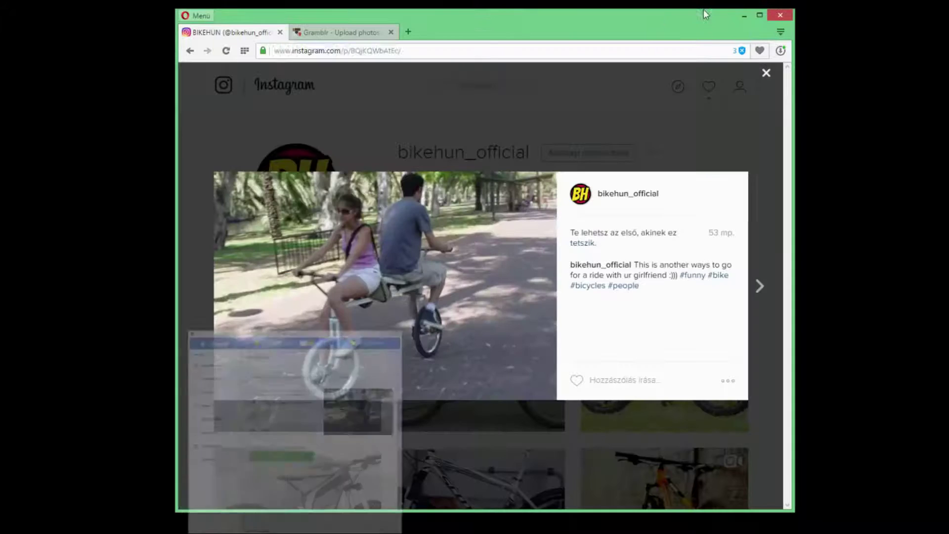
click(253, 117)
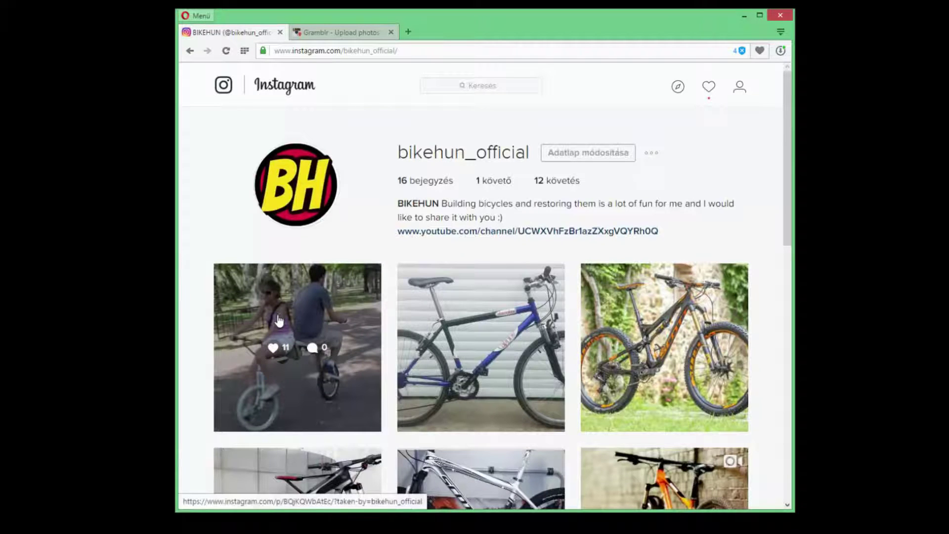
click(280, 360)
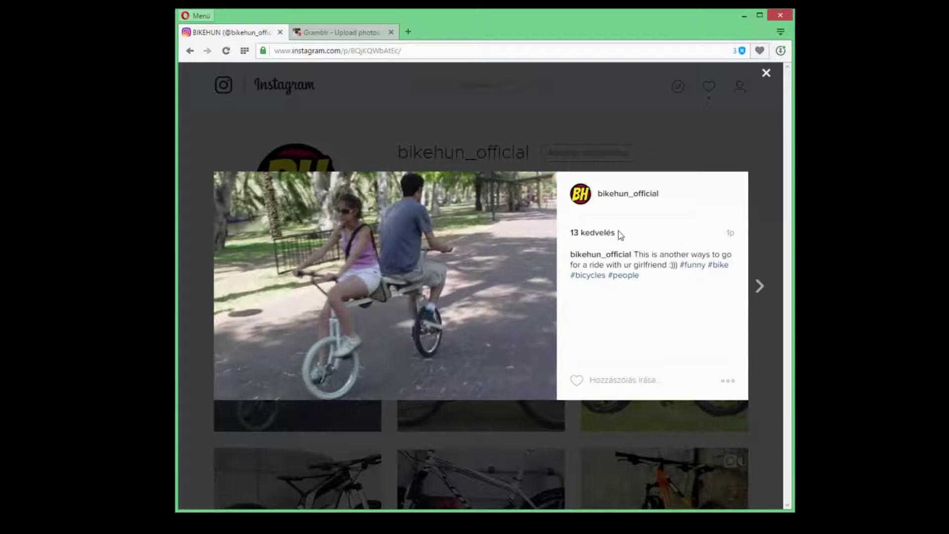
click(765, 75)
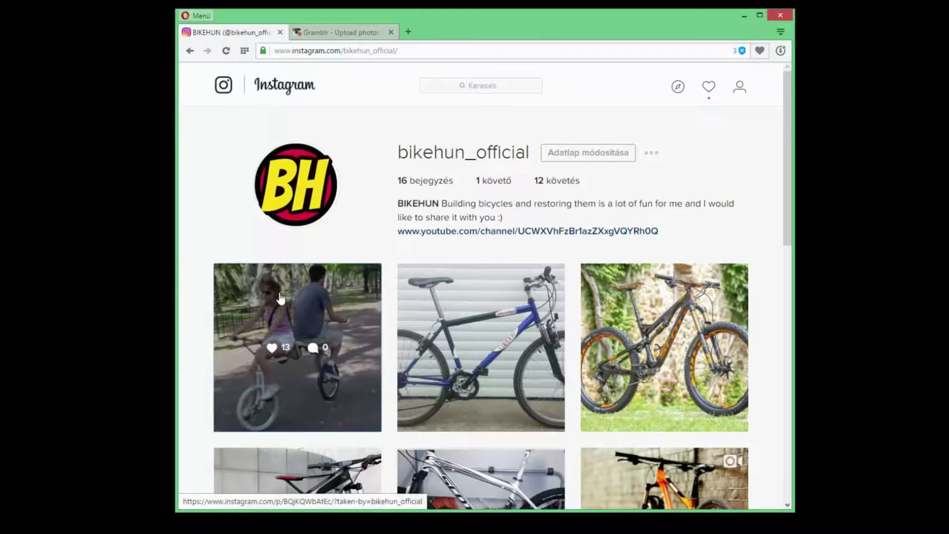
click(297, 316)
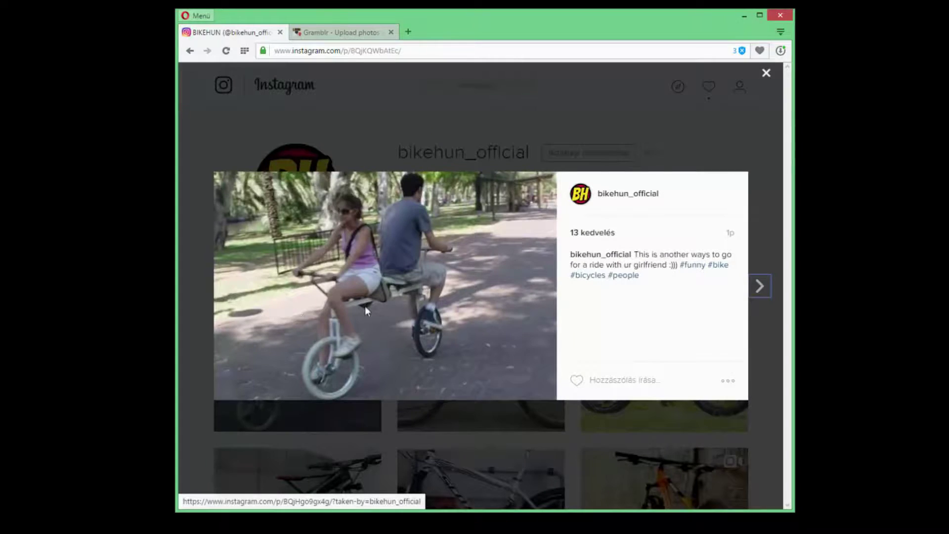
click(225, 102)
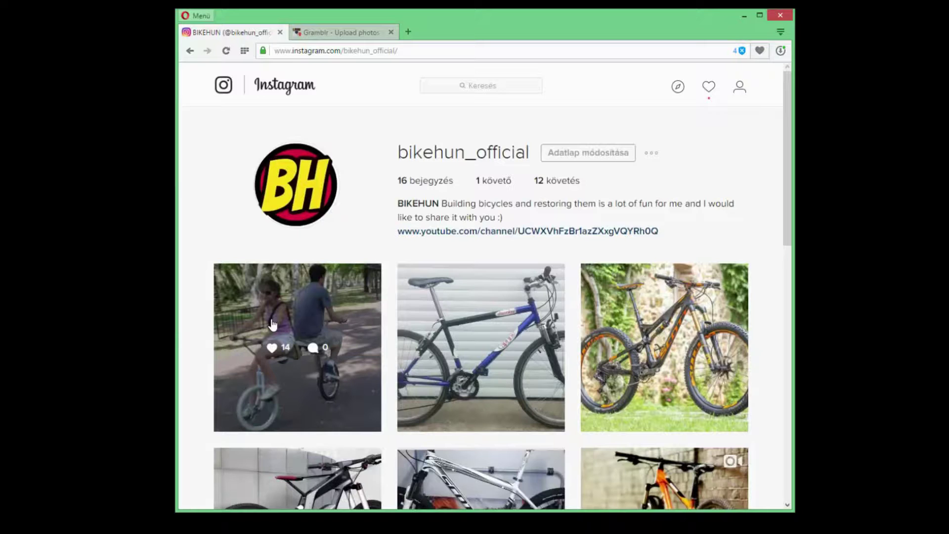
click(271, 324)
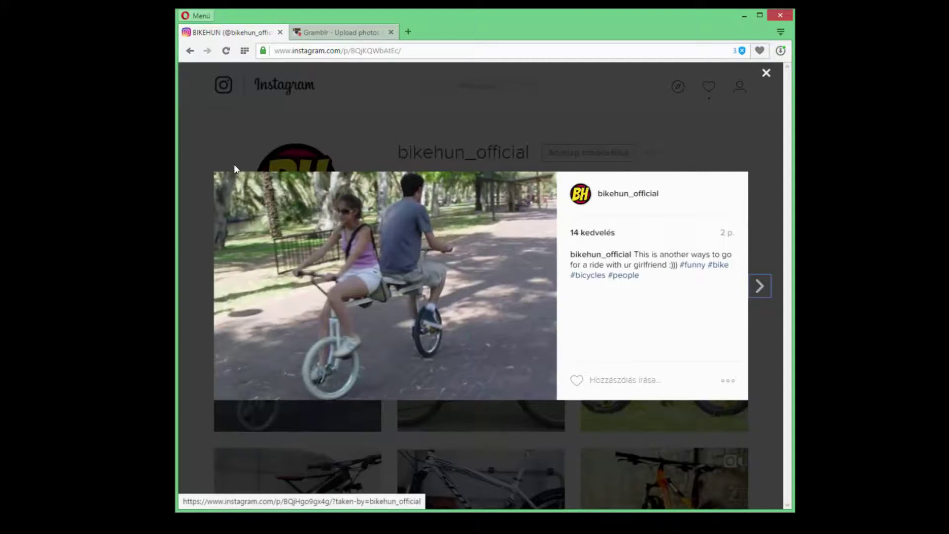
click(216, 140)
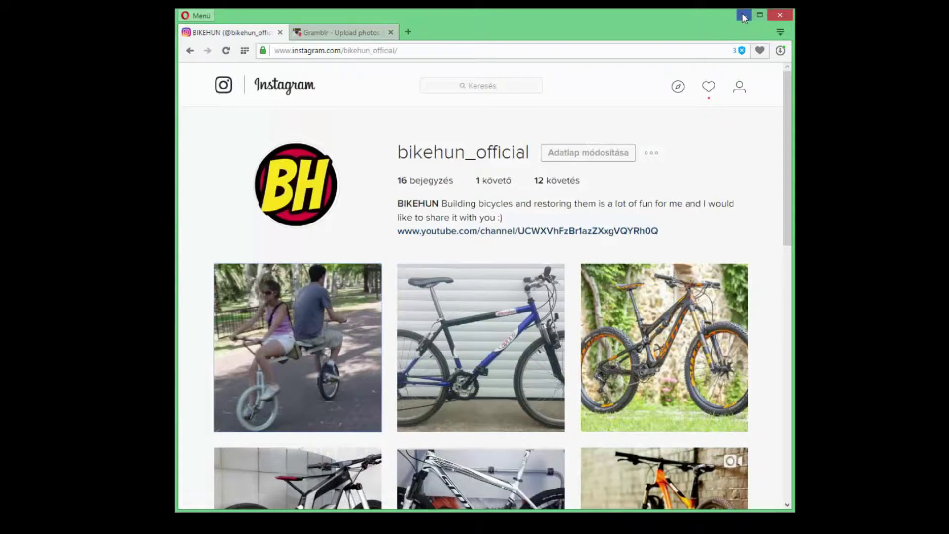